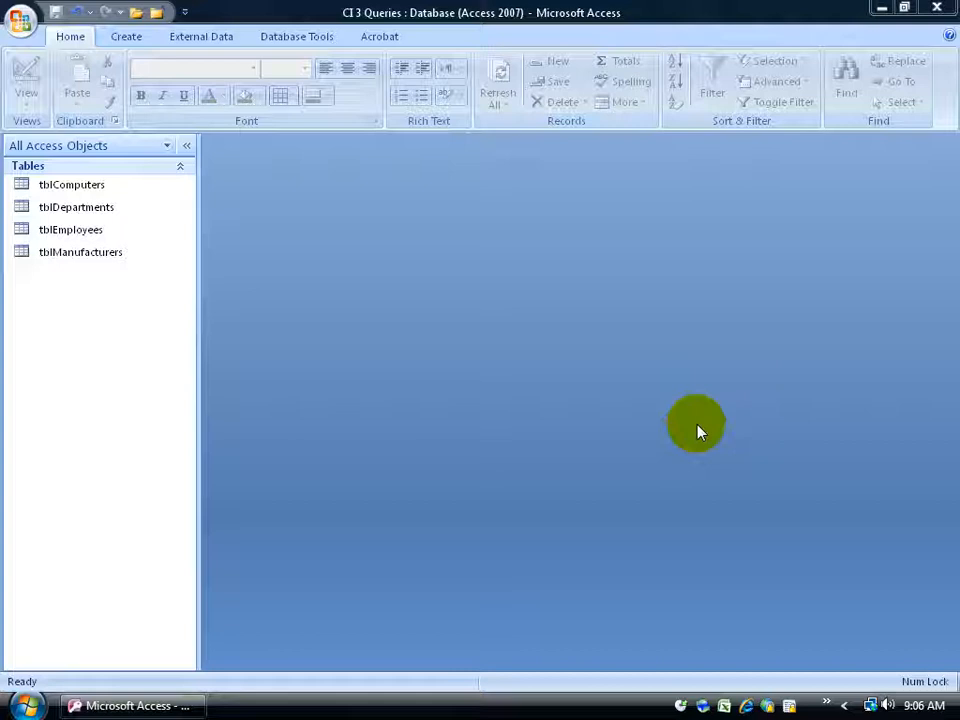
Step: Open tblComputers and tblManufacturers and compare the manufacturer ID field in both tables
double_click(96, 187)
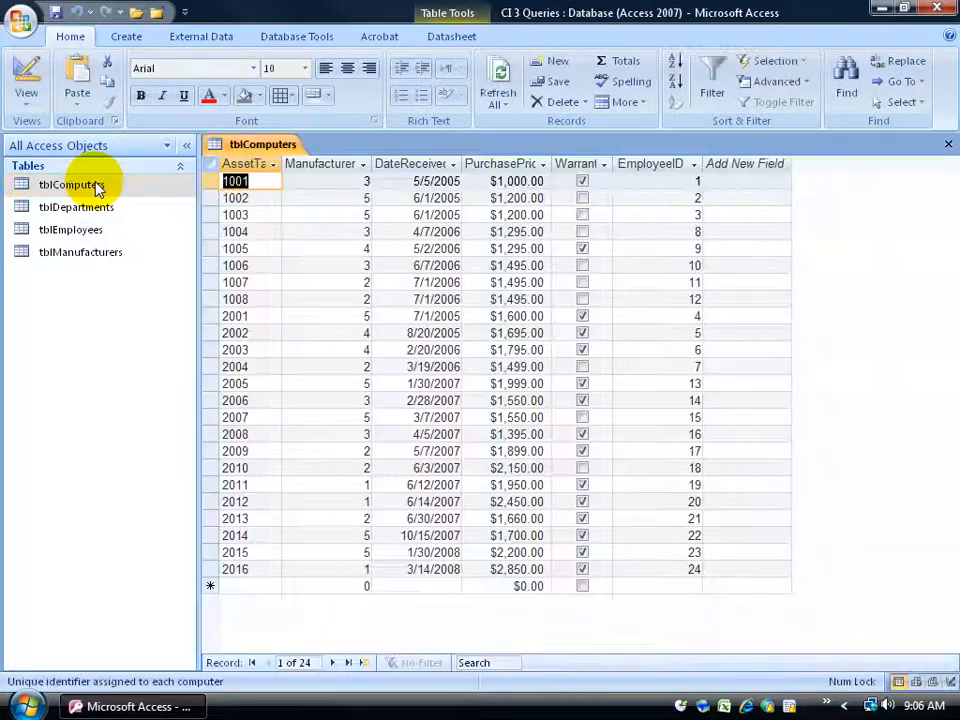
double_click(84, 258)
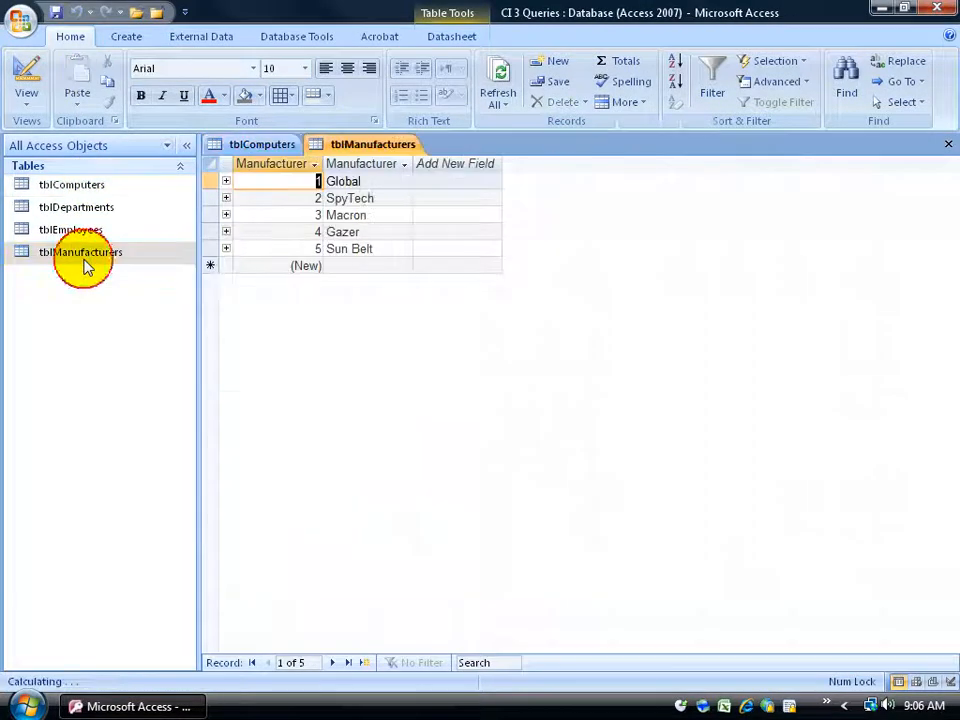
left_click(272, 147)
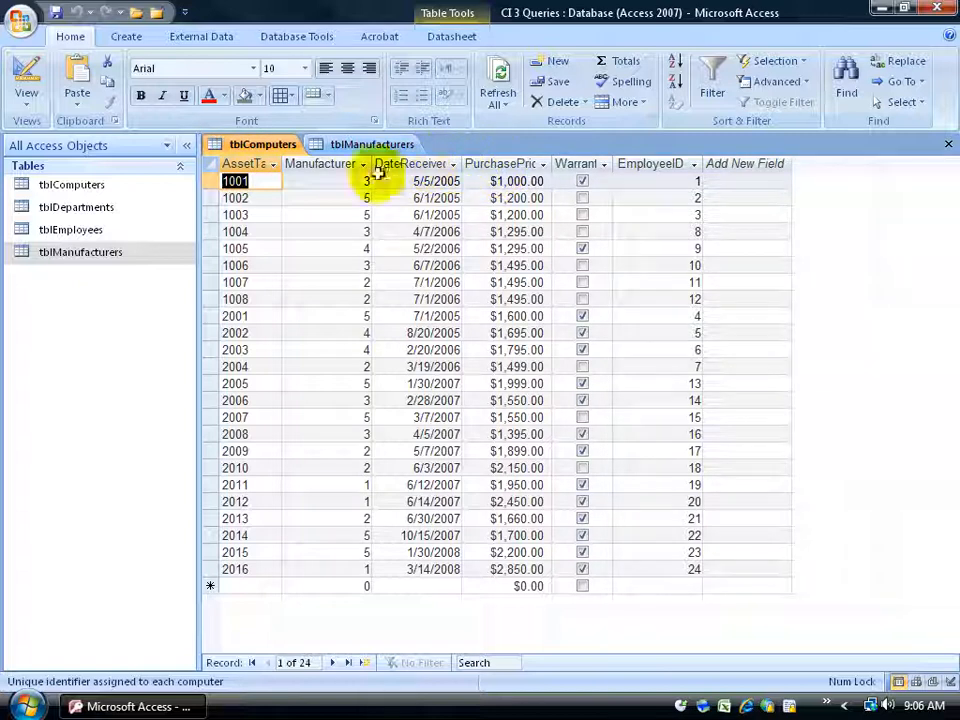
left_click(347, 181)
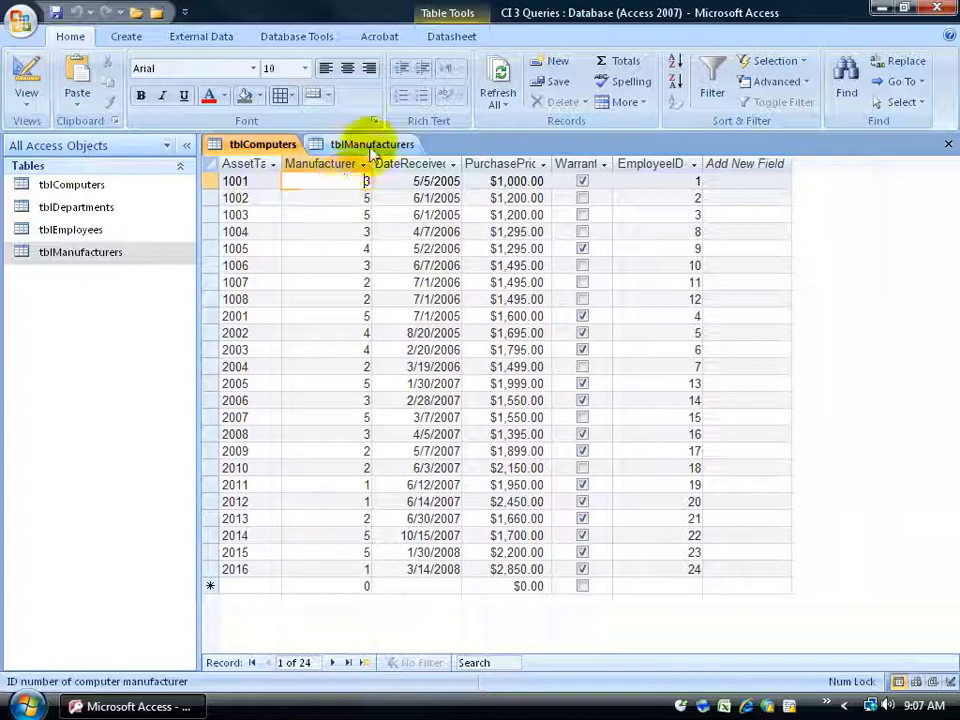
left_click(371, 147)
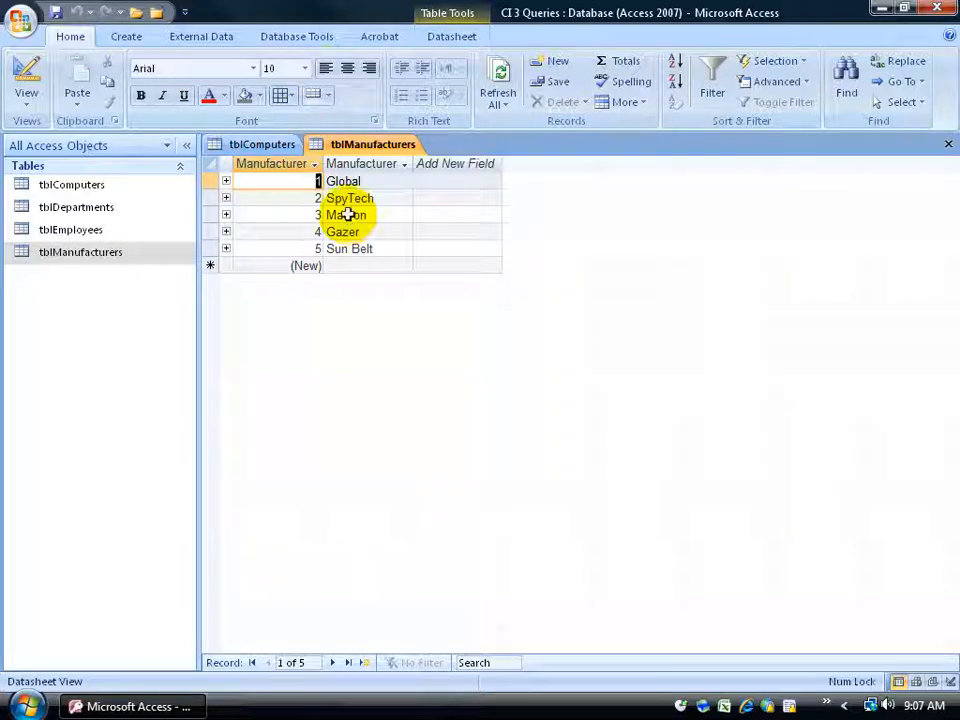
Step: Open the database relationships and examine how tblComputers links to tblManufacturers through ManufacturerID
left_click(300, 37)
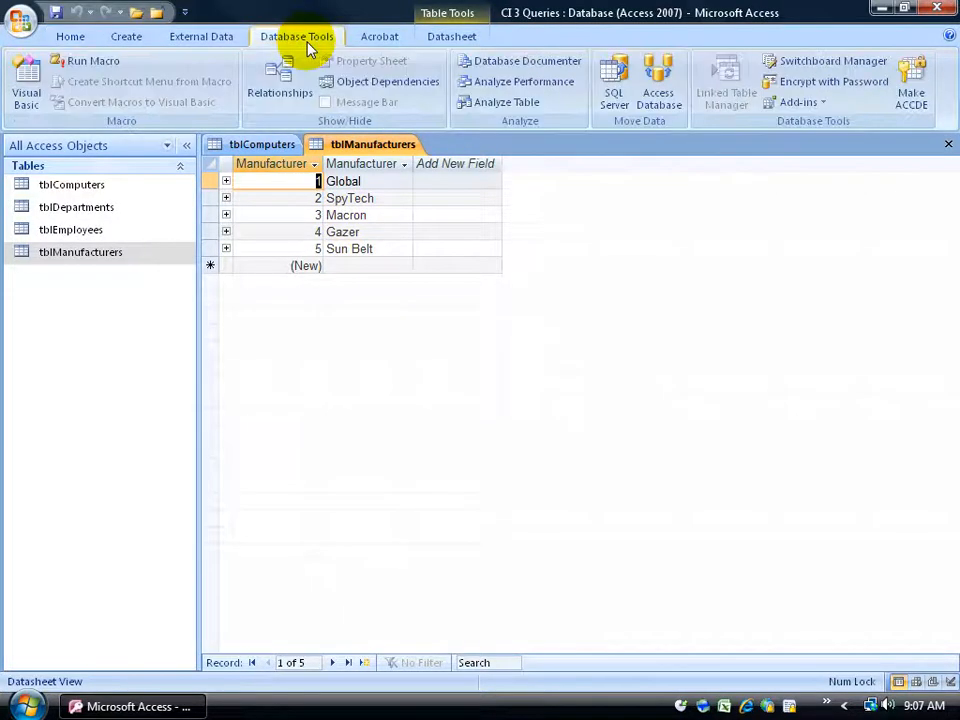
left_click(282, 88)
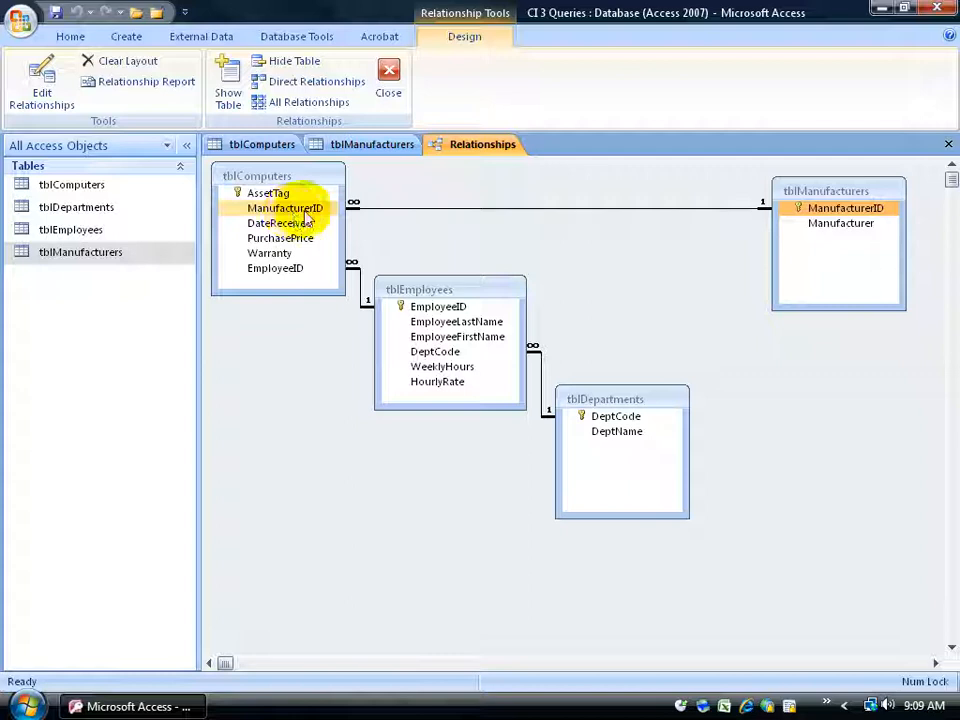
left_click(279, 195)
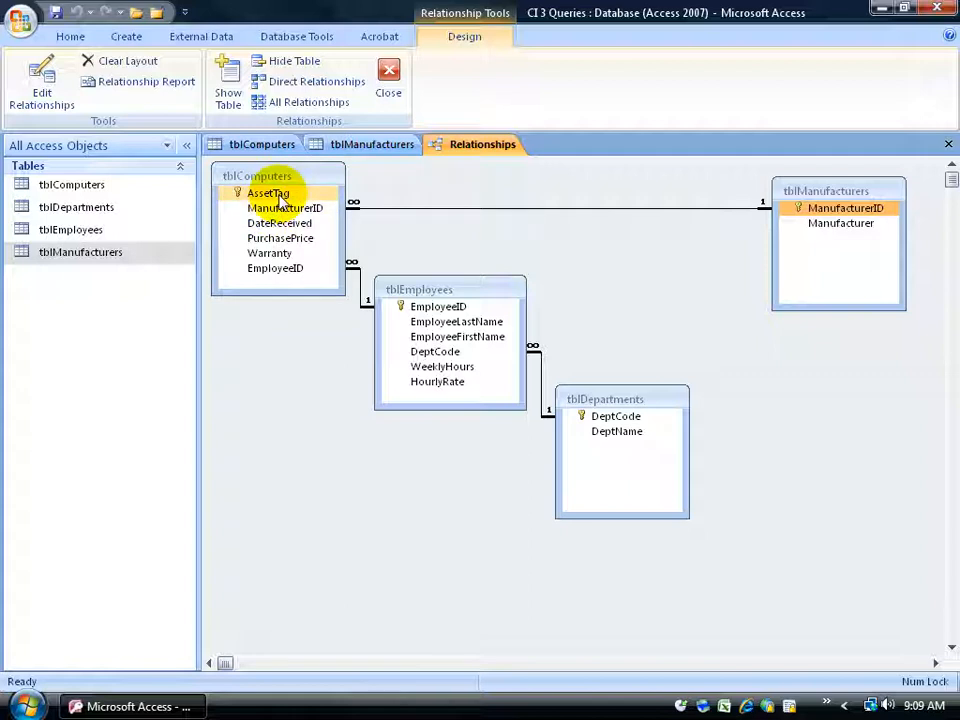
left_click(282, 208)
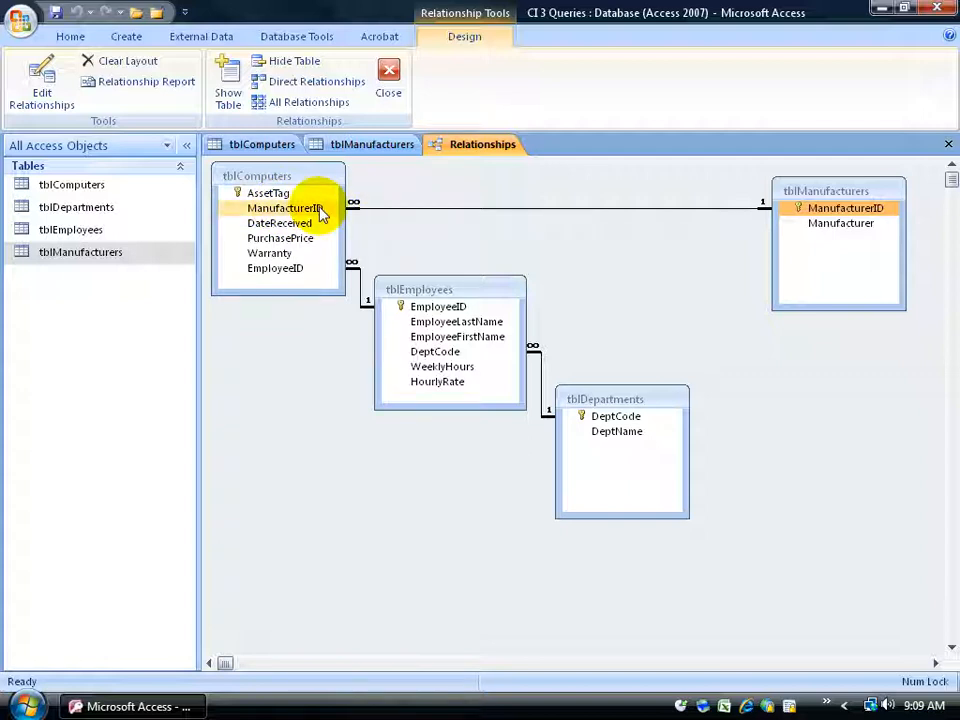
Step: Return to the tblComputers datasheet and close all open tables and the relationships window
left_click(375, 145)
left_click(264, 145)
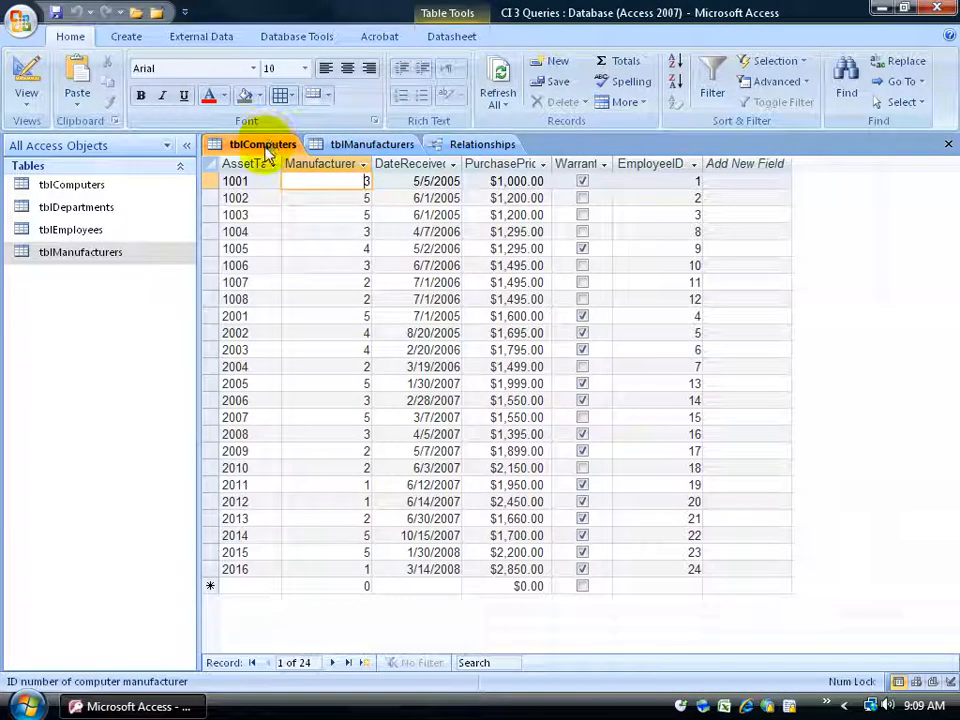
right_click(270, 147)
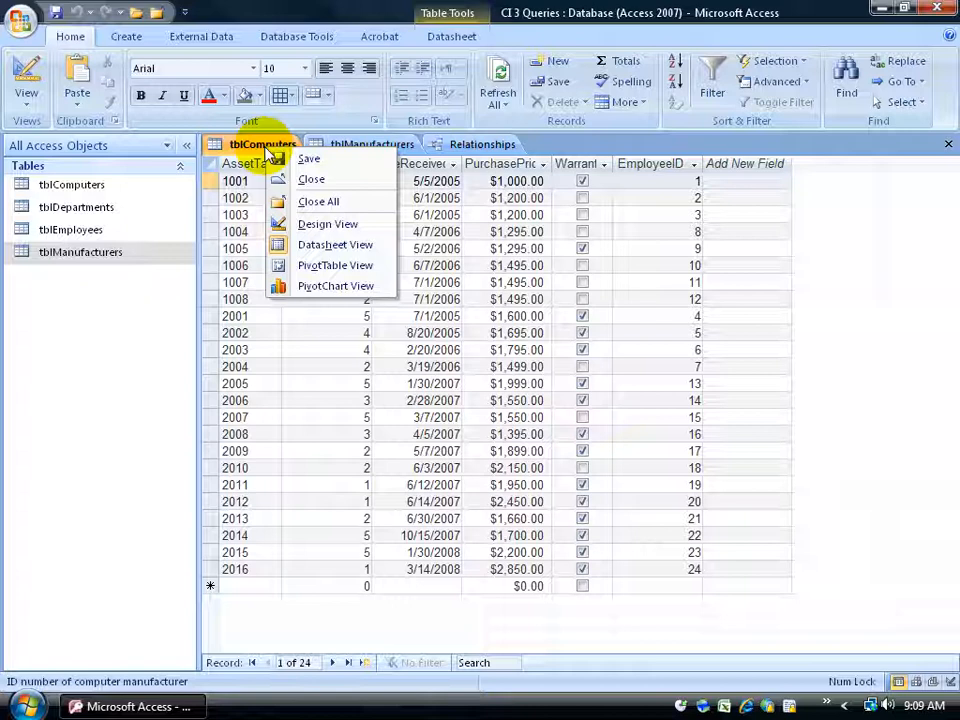
left_click(309, 201)
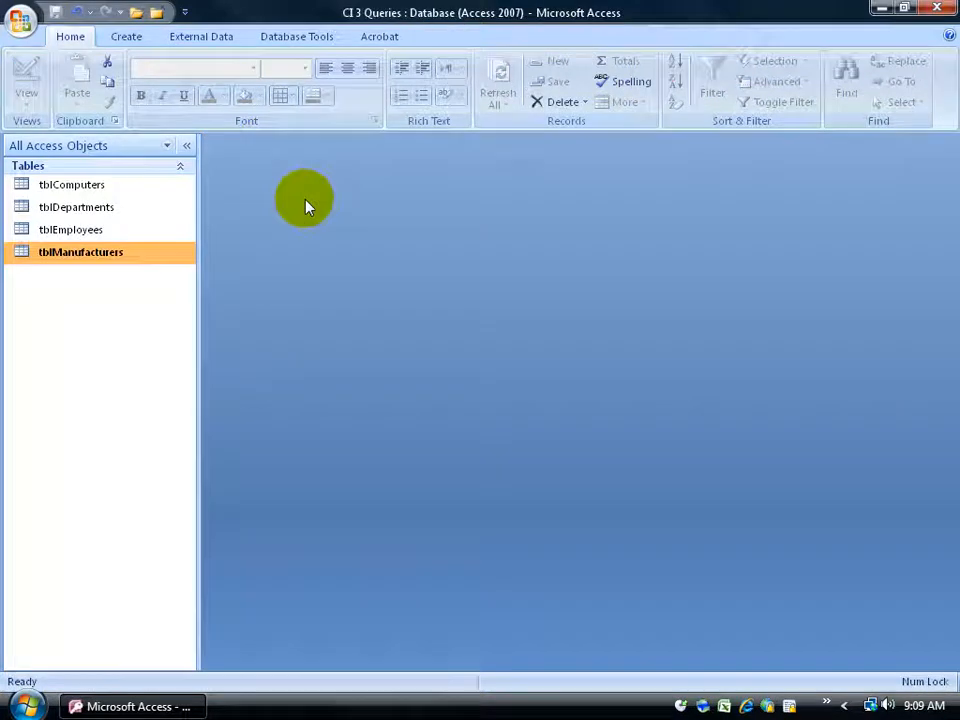
Step: Start a new query with the Simple Query Wizard and choose tblComputers as the source table
left_click(130, 38)
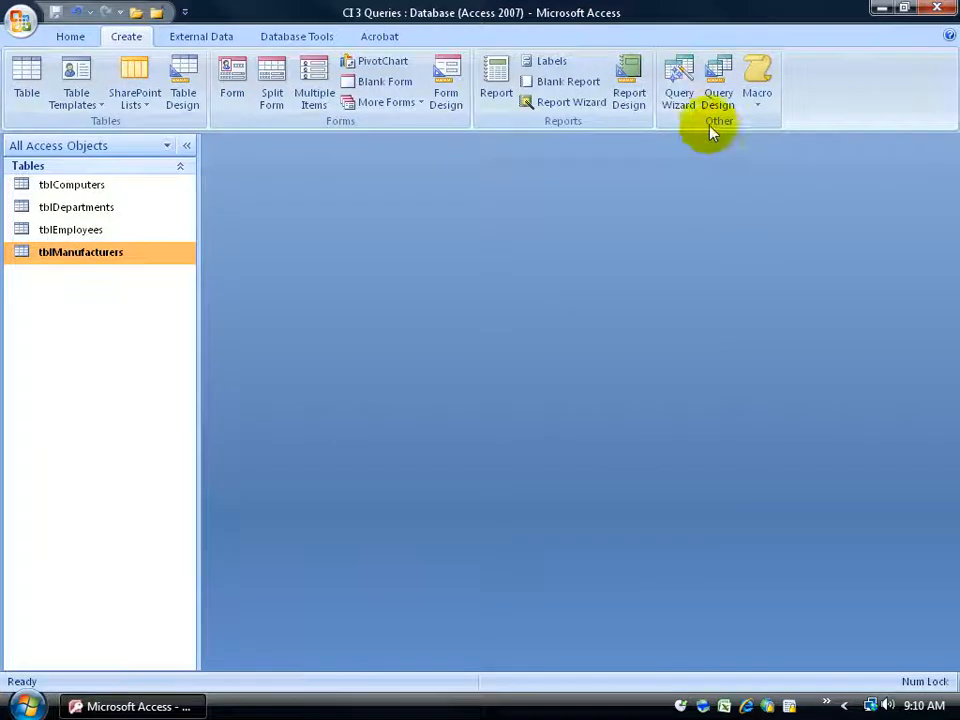
left_click(679, 96)
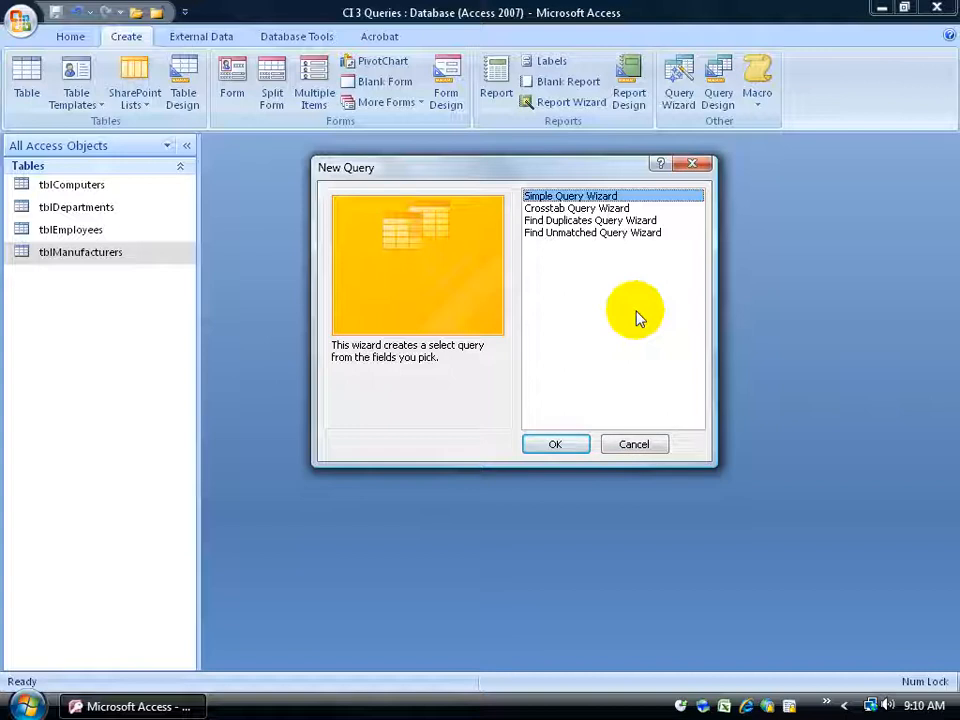
left_click(570, 444)
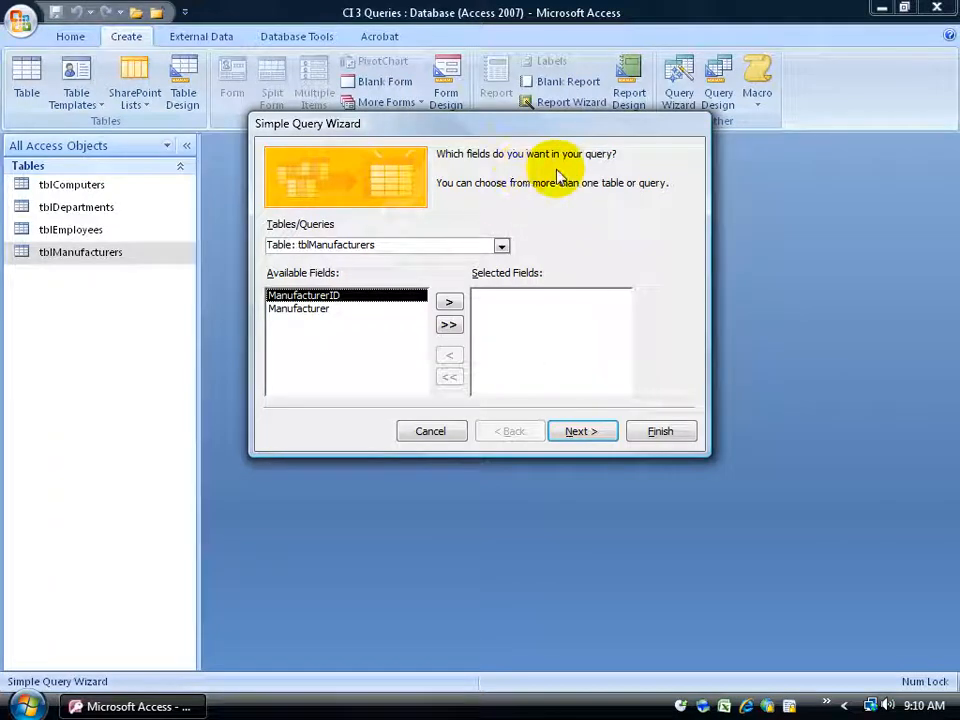
left_click(501, 246)
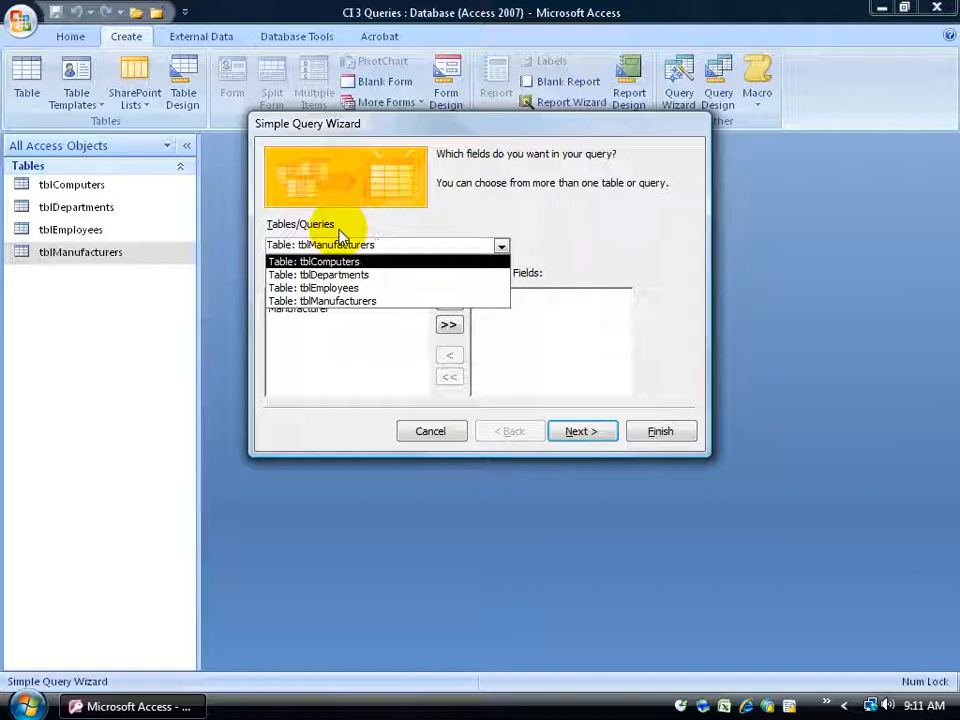
left_click(332, 261)
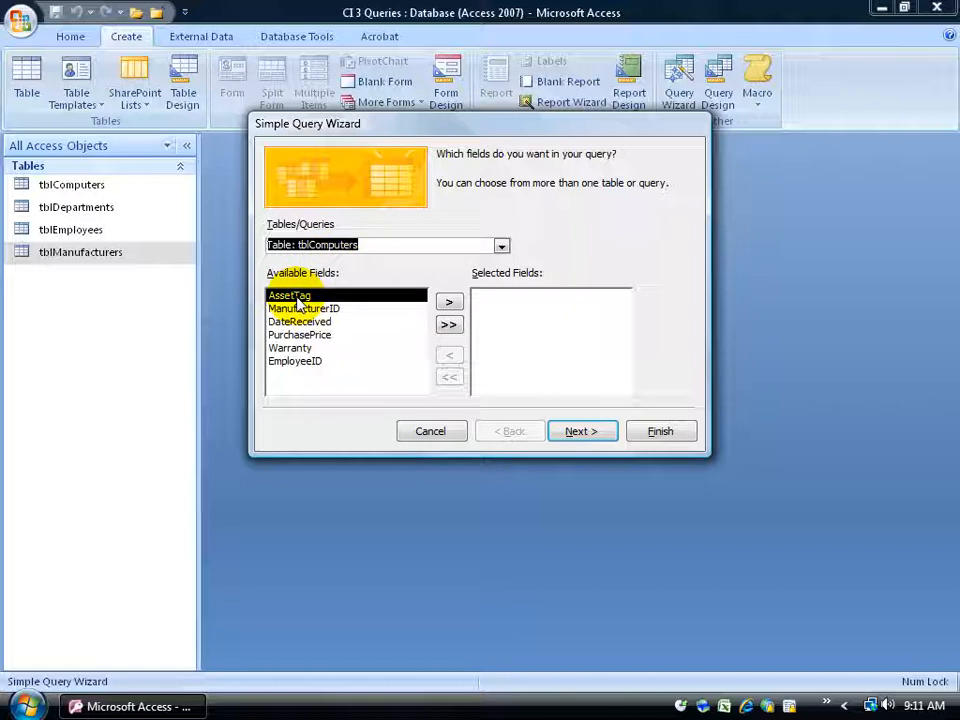
Step: Try adding AssetTag alone and all tblComputers fields to the query, removing the selected fields again
double_click(304, 300)
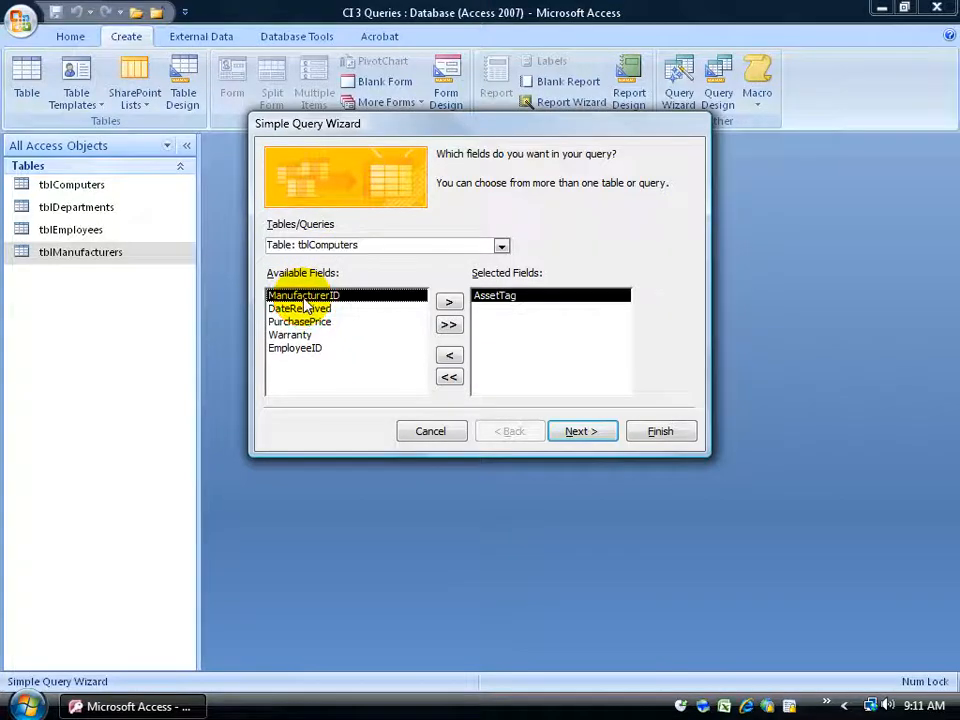
double_click(505, 300)
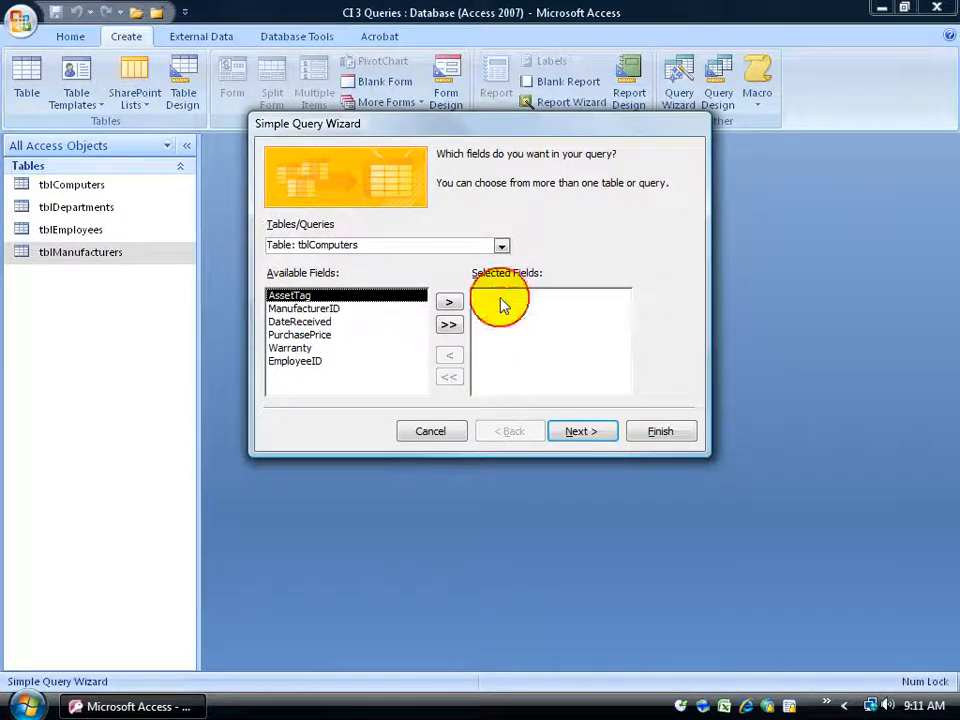
left_click(449, 302)
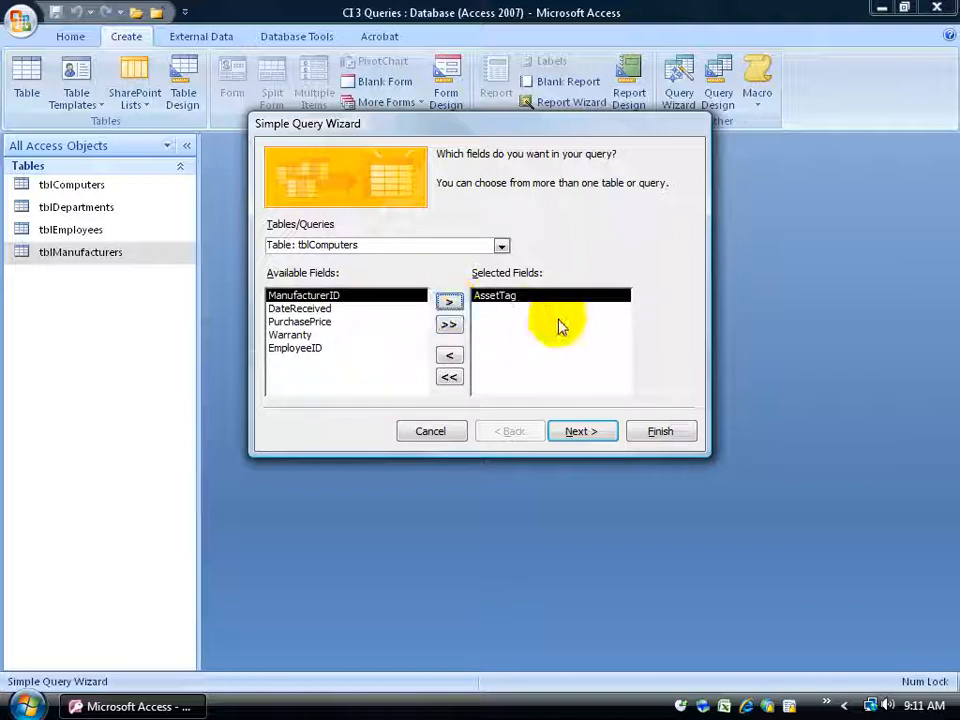
left_click(449, 324)
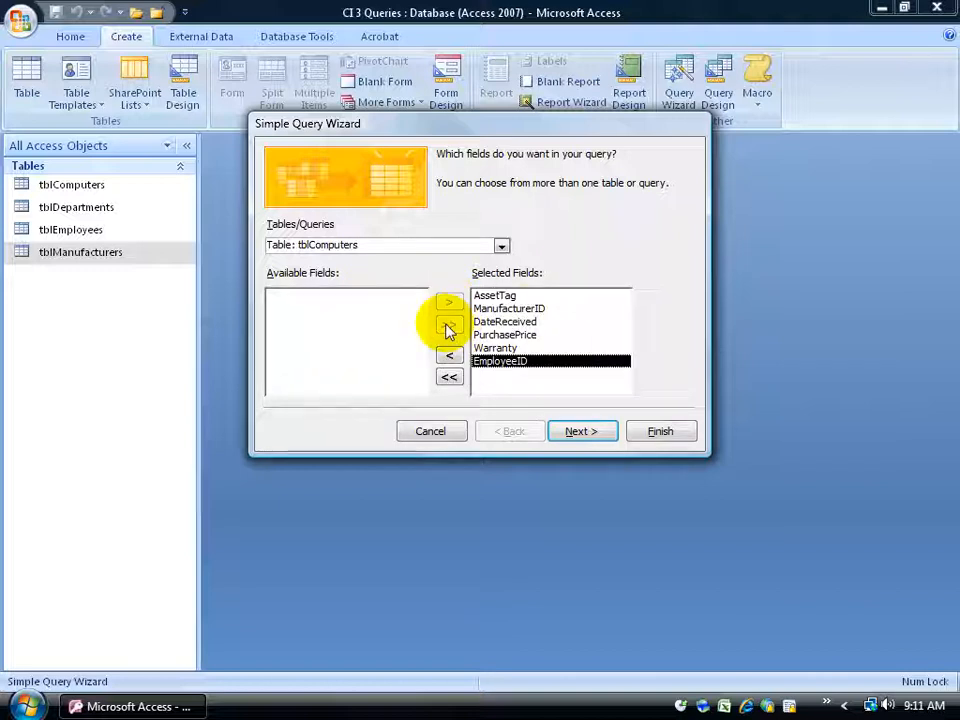
left_click(449, 376)
Step: Add the AssetTag, DateReceived and PurchasePrice fields from tblComputers to the query
double_click(305, 295)
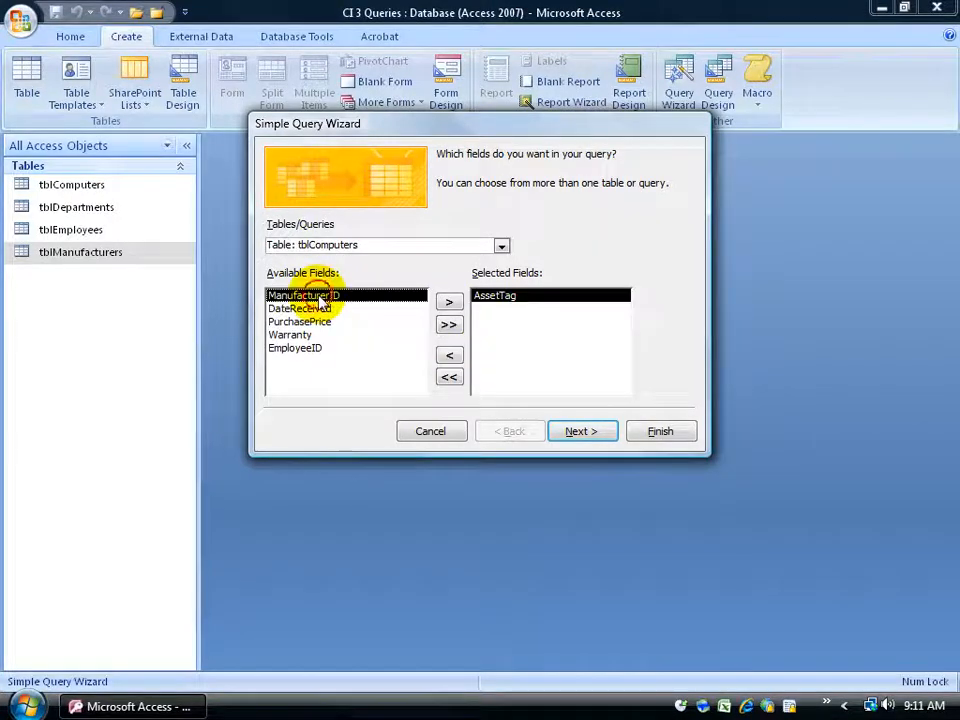
double_click(320, 310)
double_click(320, 310)
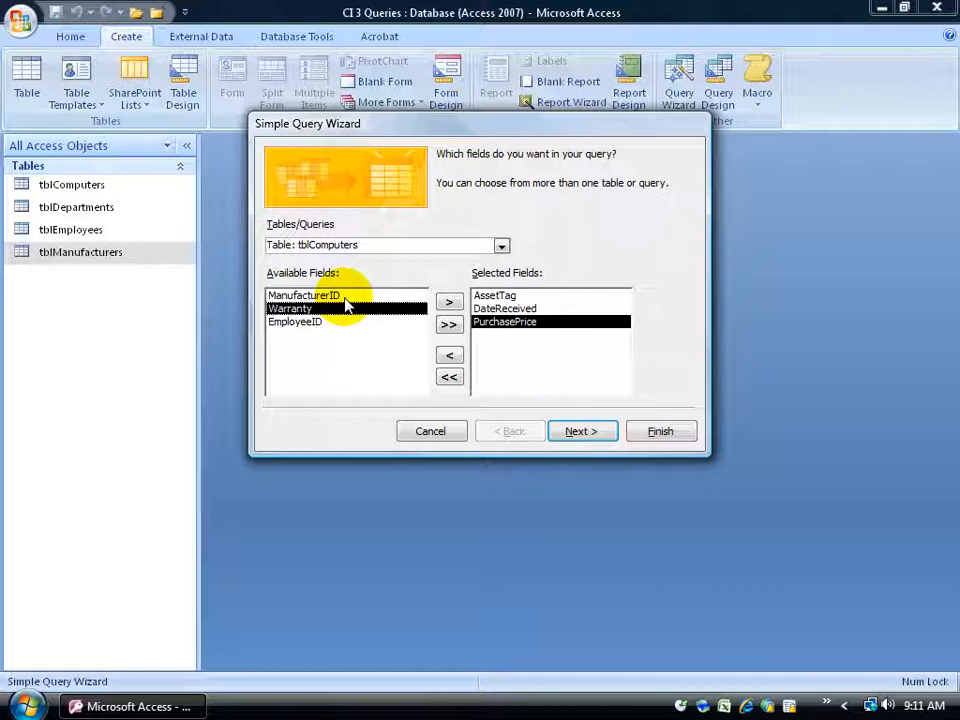
Step: Switch the source table to tblManufacturers and add its Manufacturer field to the query
left_click(501, 245)
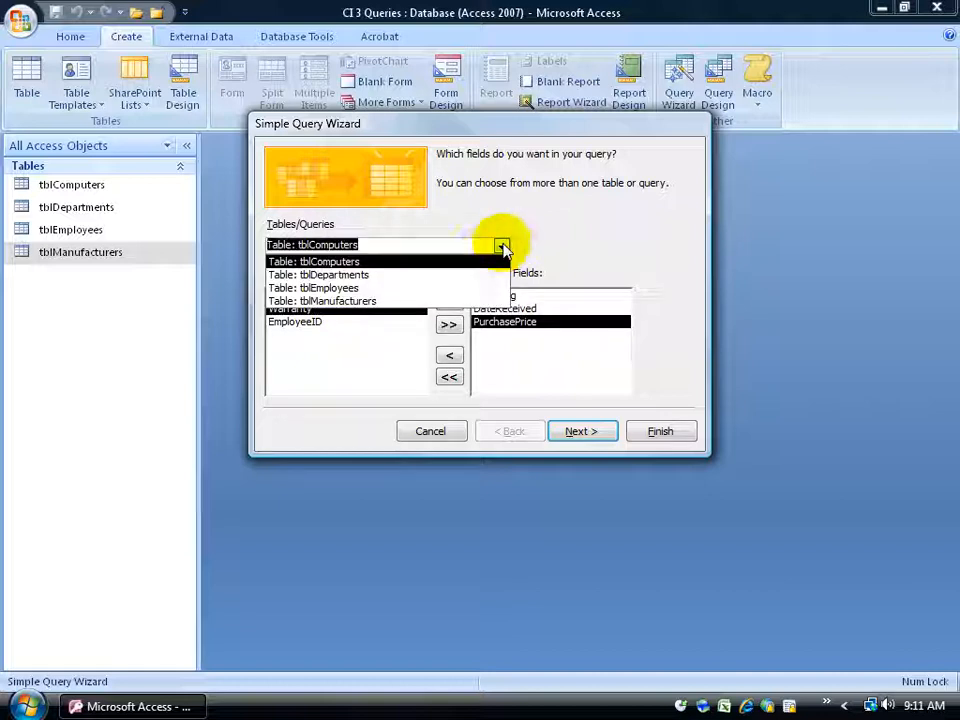
left_click(434, 301)
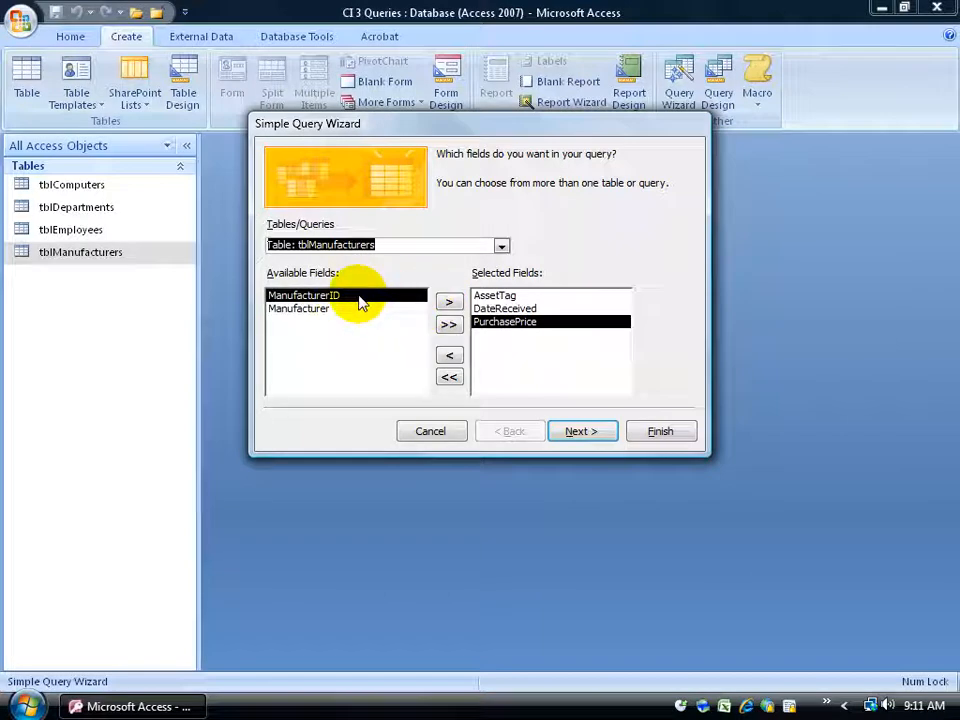
left_click(316, 310)
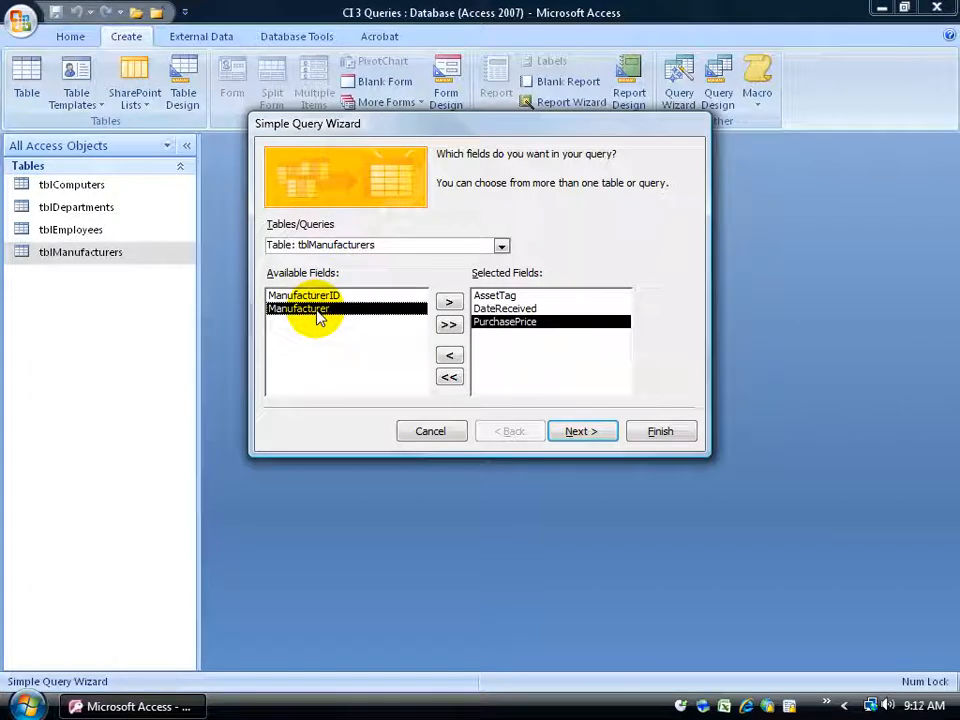
double_click(318, 310)
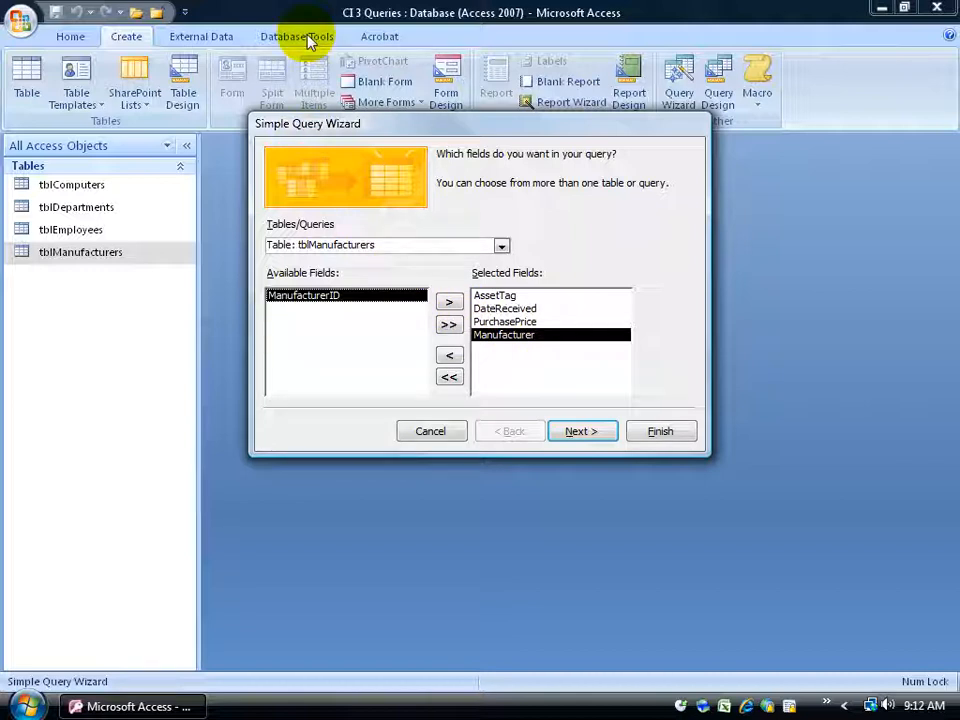
Step: Finish the wizard as a detail query titled qryComputers, opening it to view its information
left_click(579, 431)
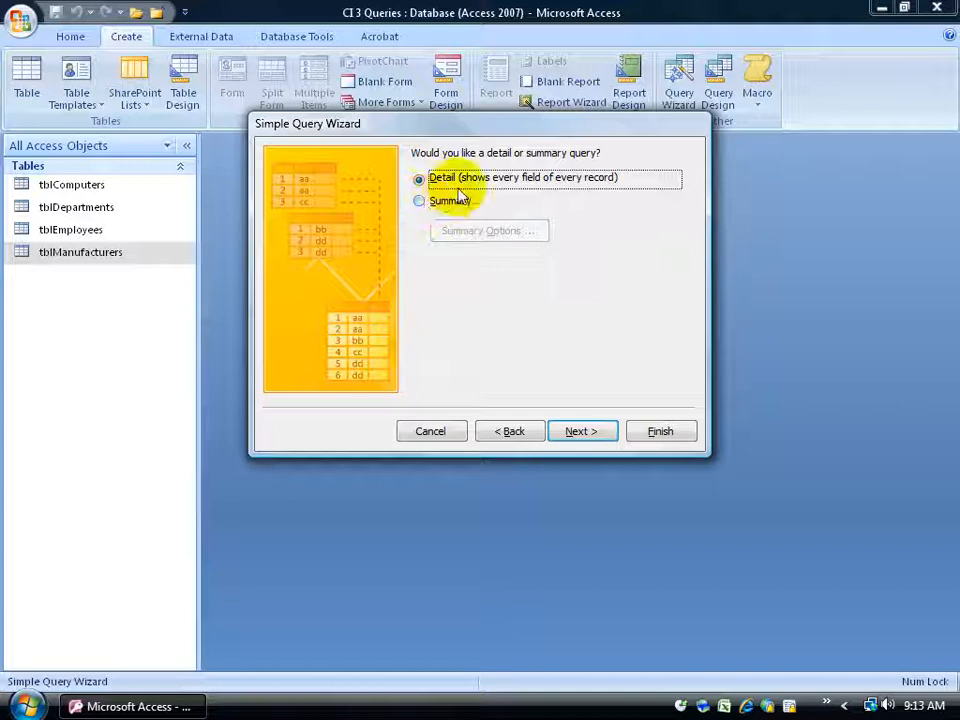
left_click(576, 431)
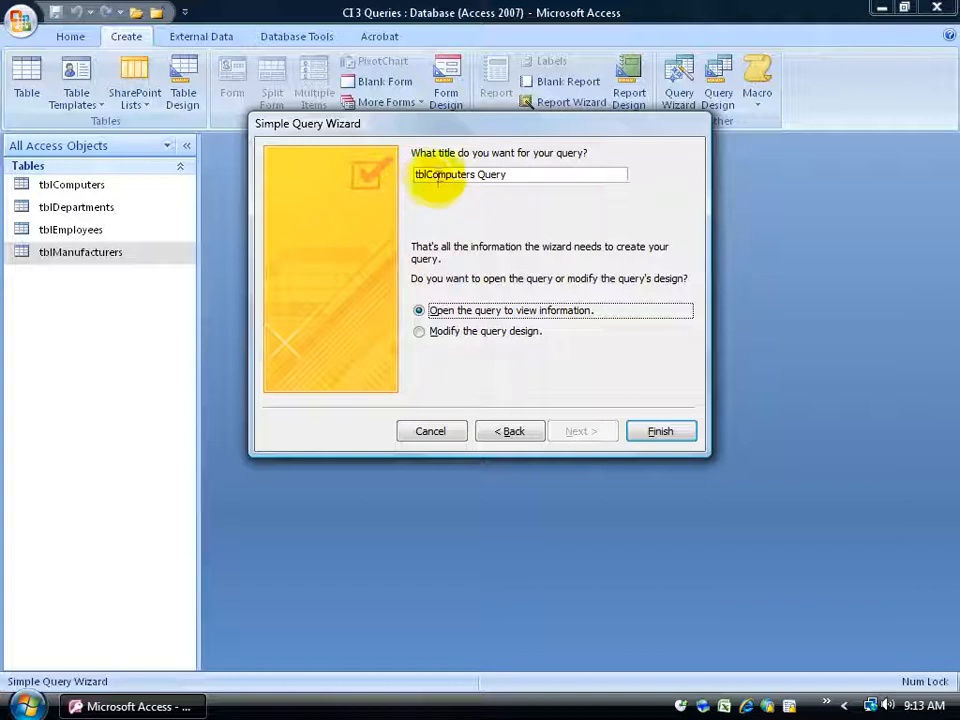
left_click_drag(477, 174, 390, 176)
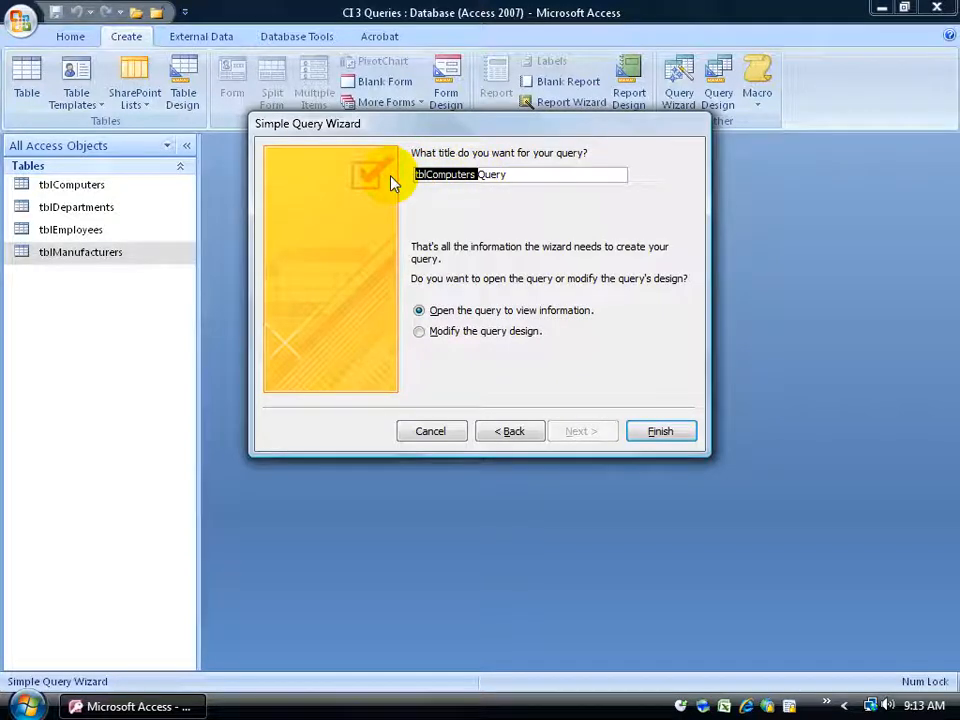
key("Delete")
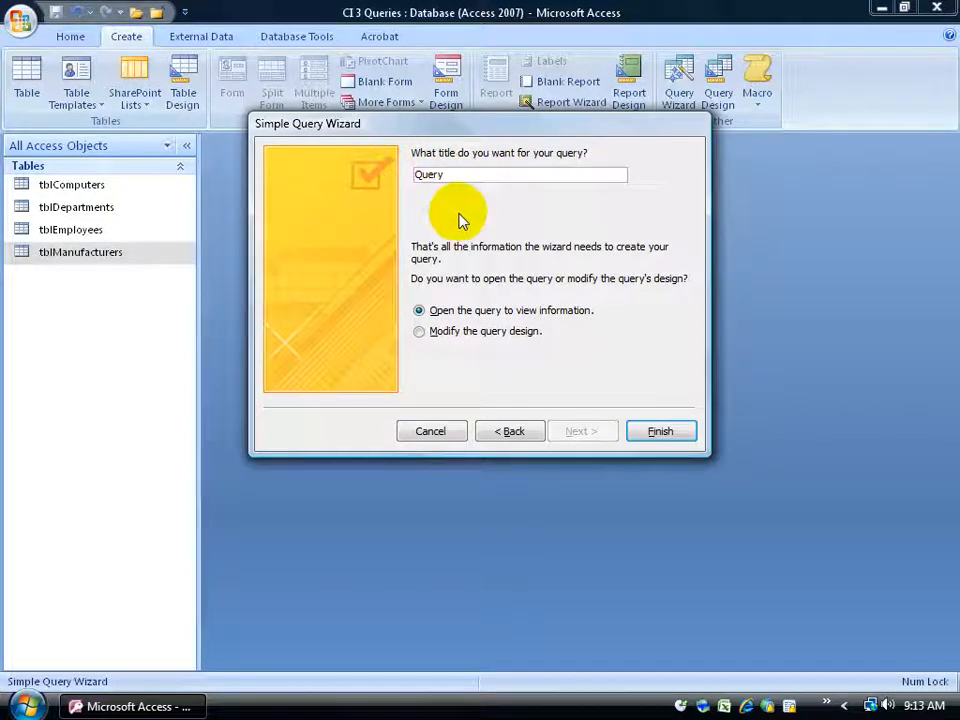
type("qry")
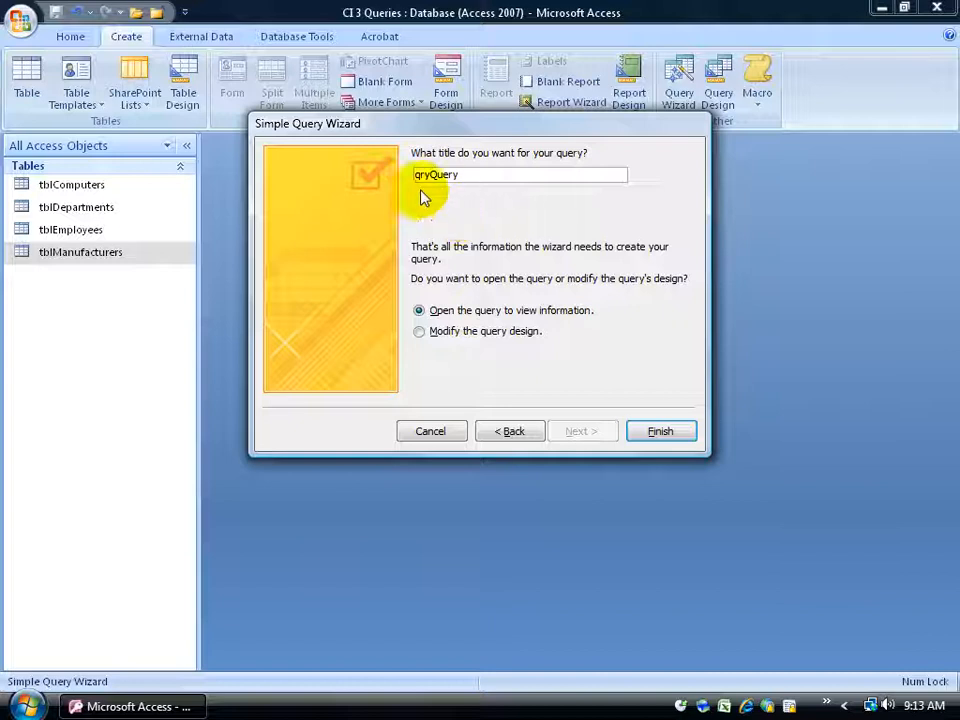
key("Delete")
key("Delete")
key("Delete")
key("Delete")
key("Delete")
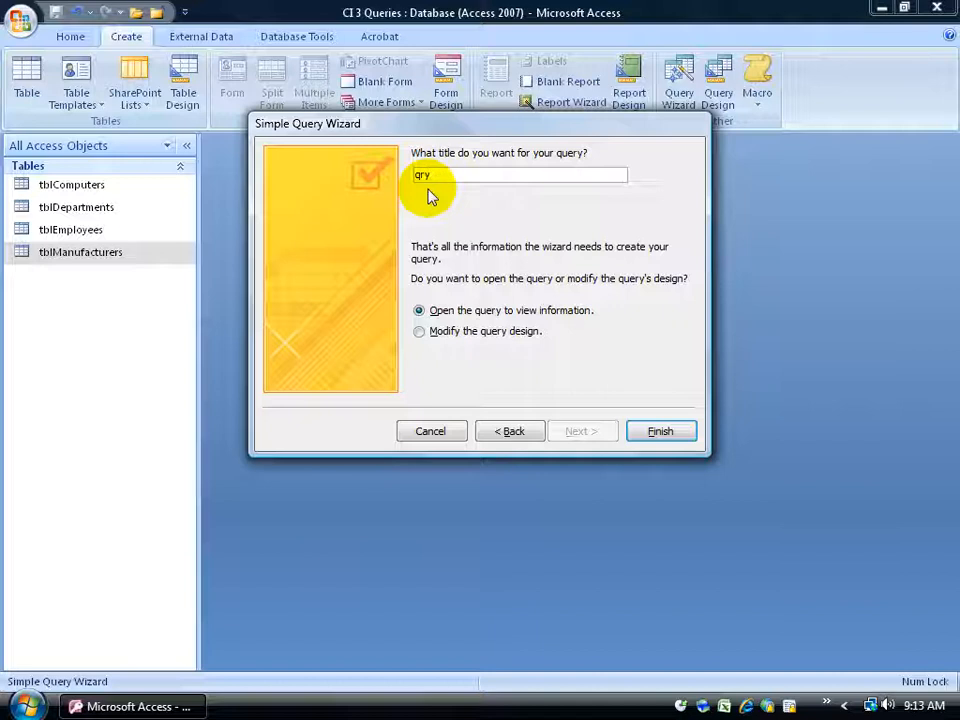
type("Computers")
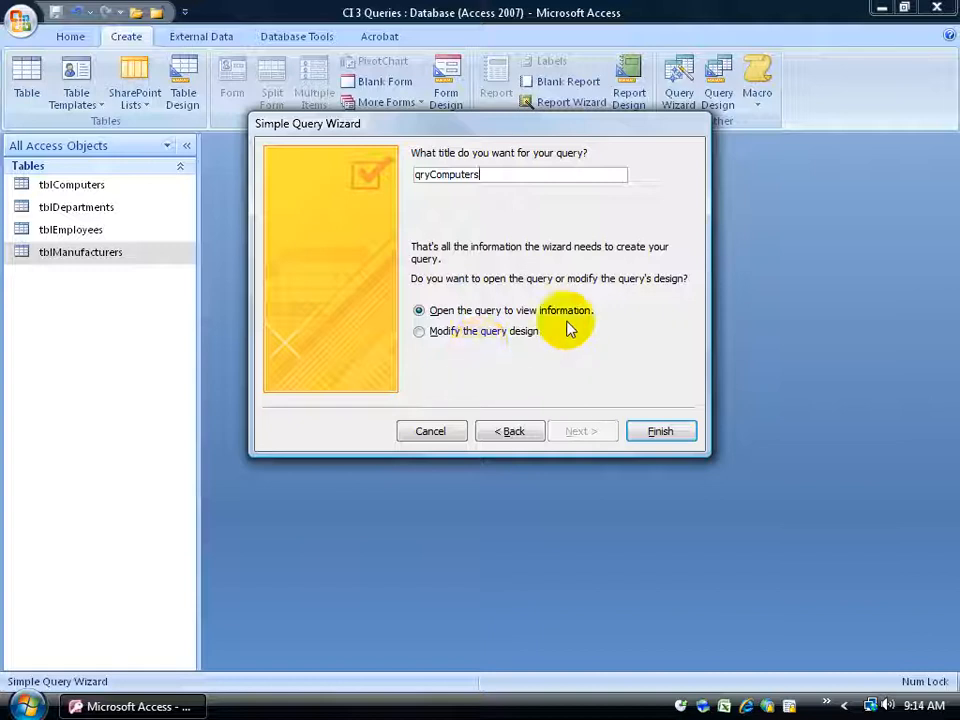
left_click(662, 430)
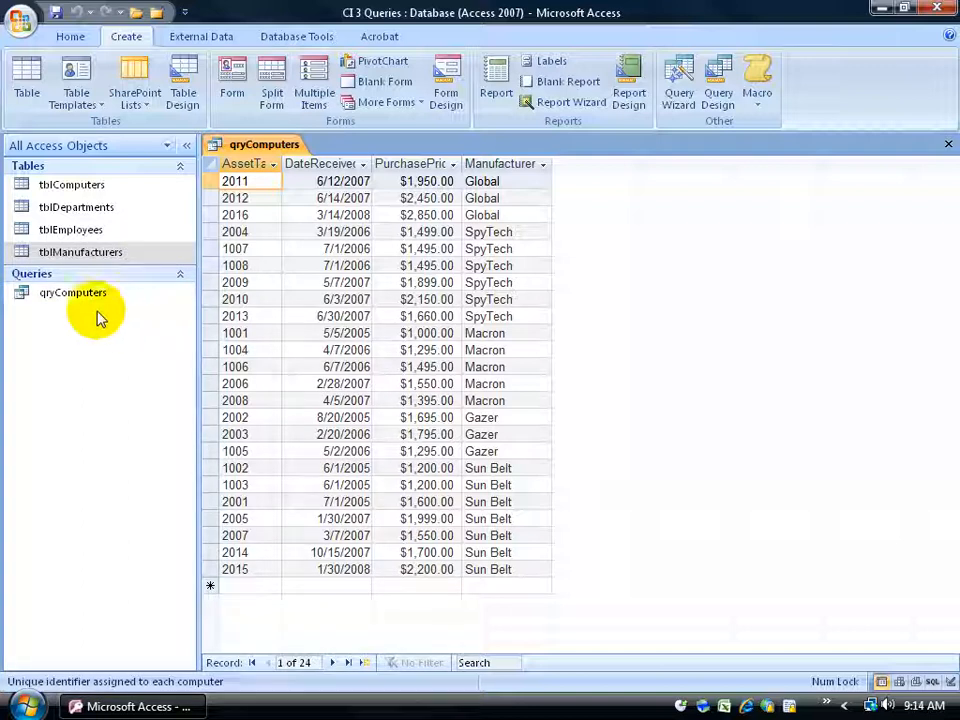
Step: Compare the manufacturer of asset 2011 in qryComputers with its ID in tblComputers and the matching record in tblManufacturers
left_click(111, 347)
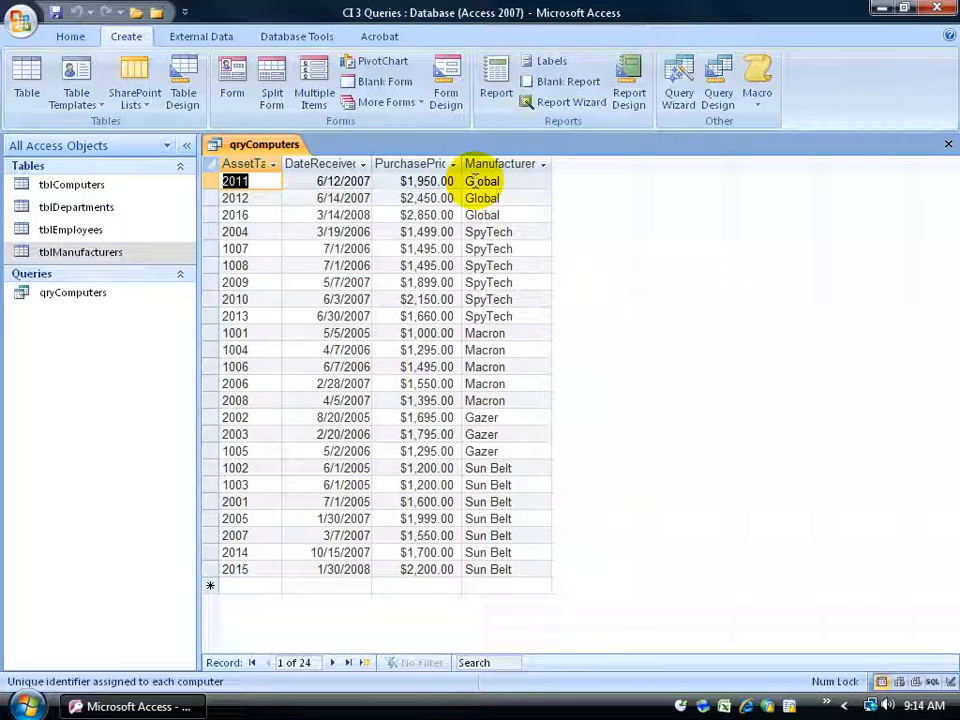
left_click(476, 180)
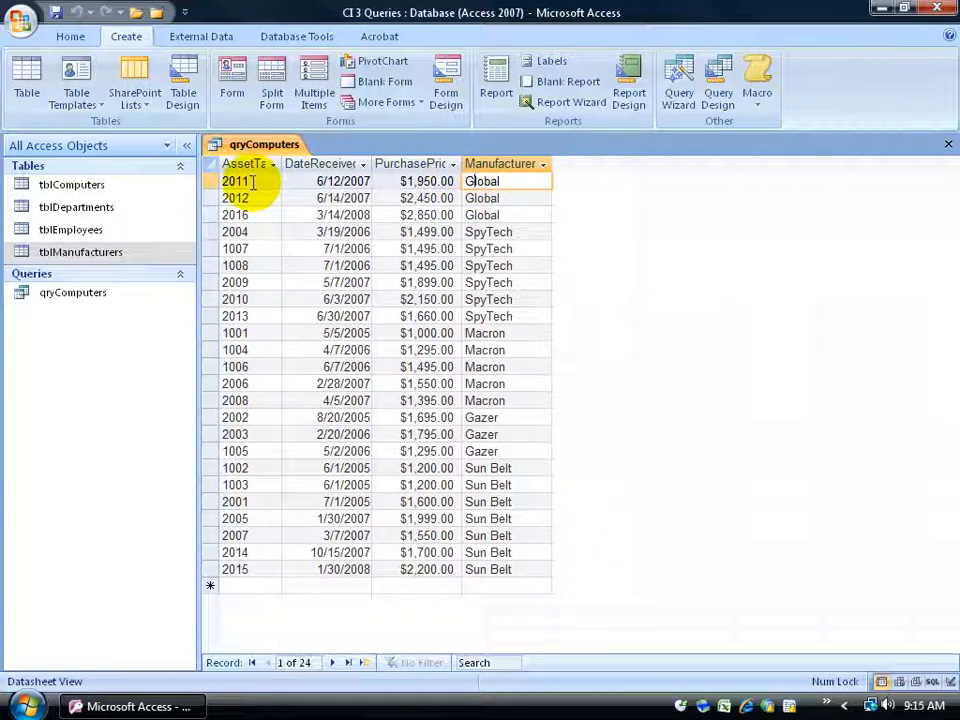
double_click(100, 184)
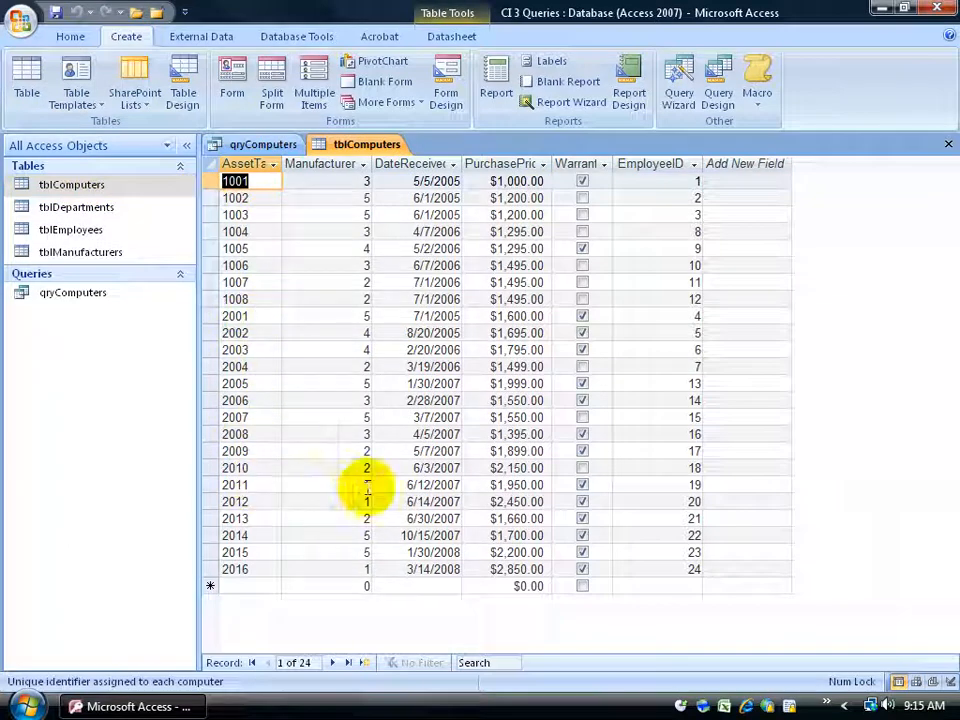
left_click(358, 484)
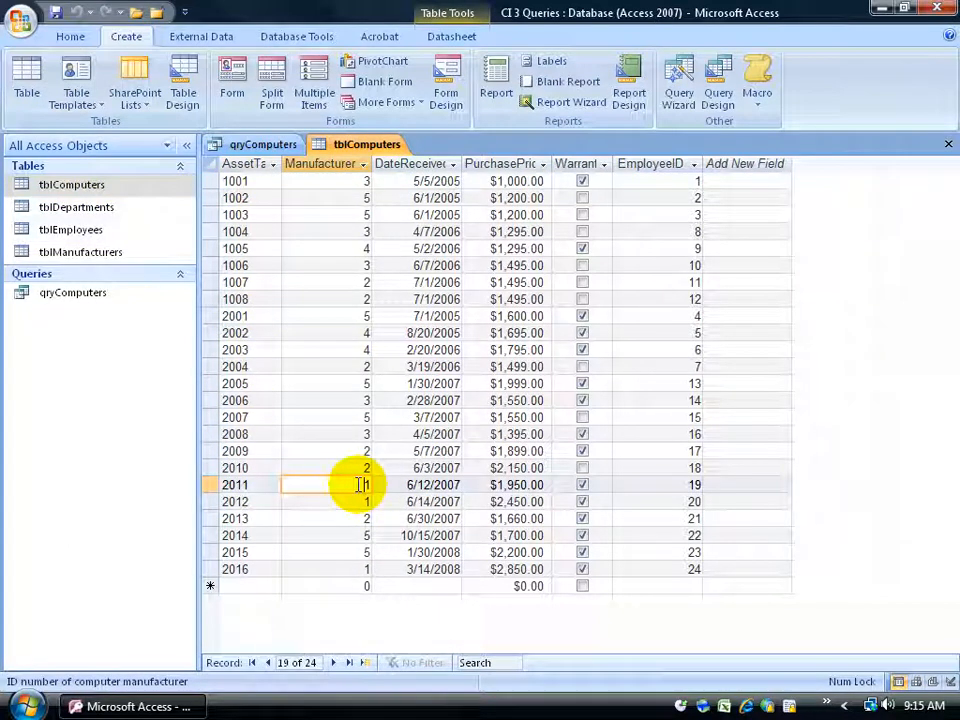
double_click(100, 252)
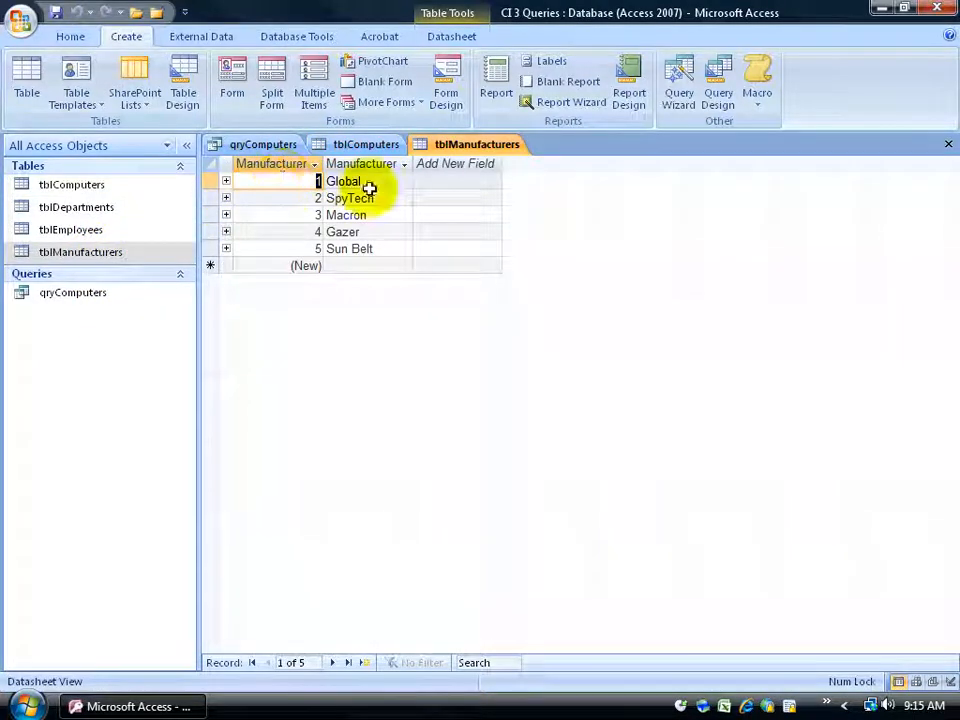
Step: Return to the qryComputers query and switch it to Design View
left_click(281, 146)
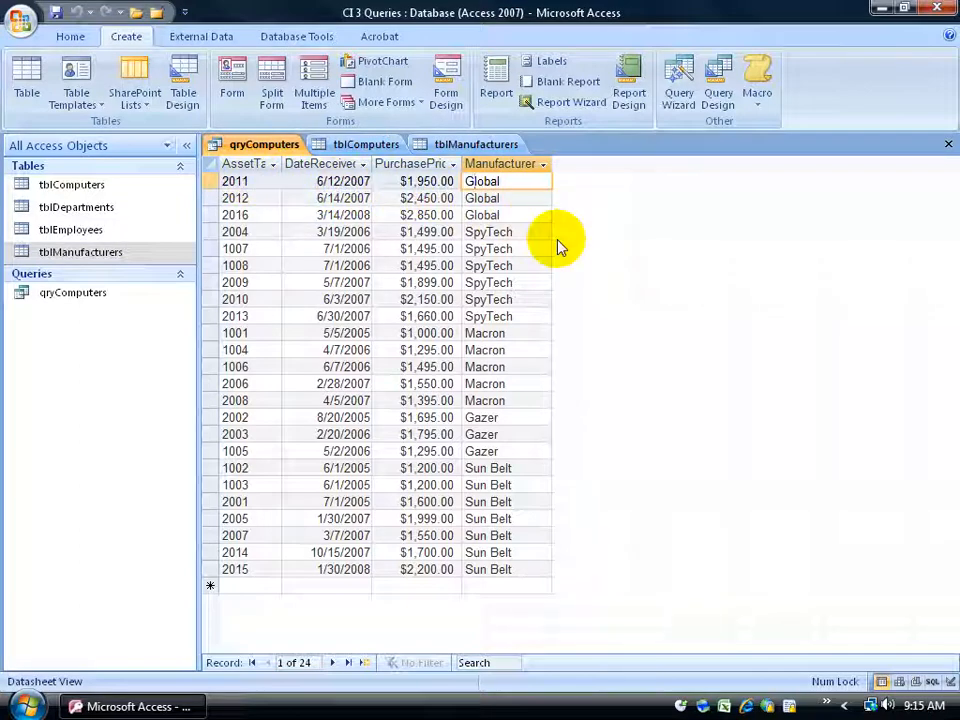
right_click(280, 147)
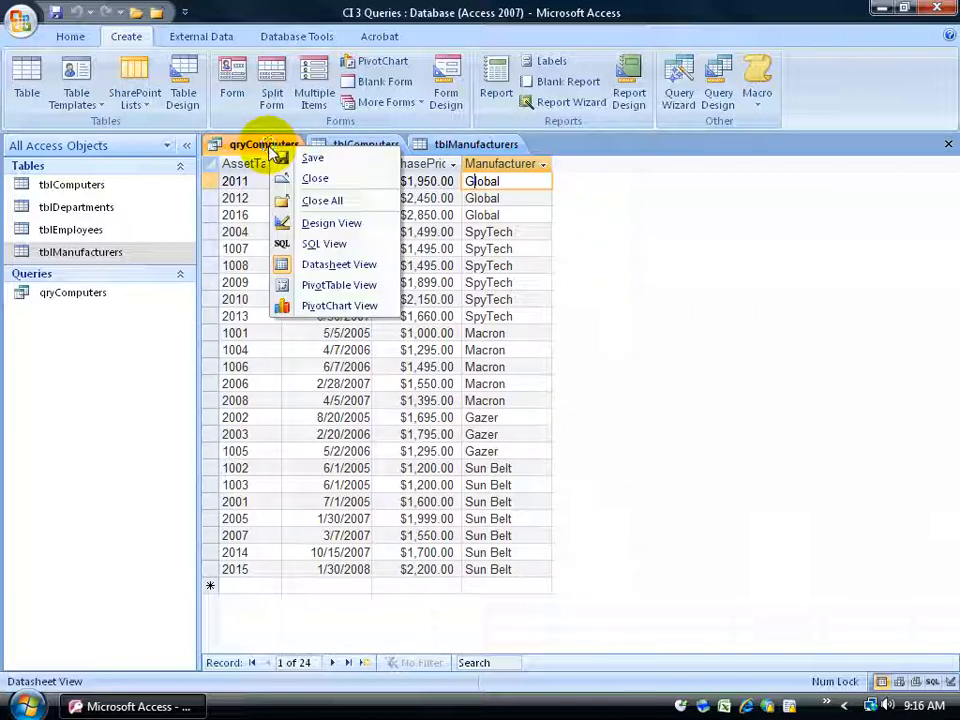
left_click(292, 226)
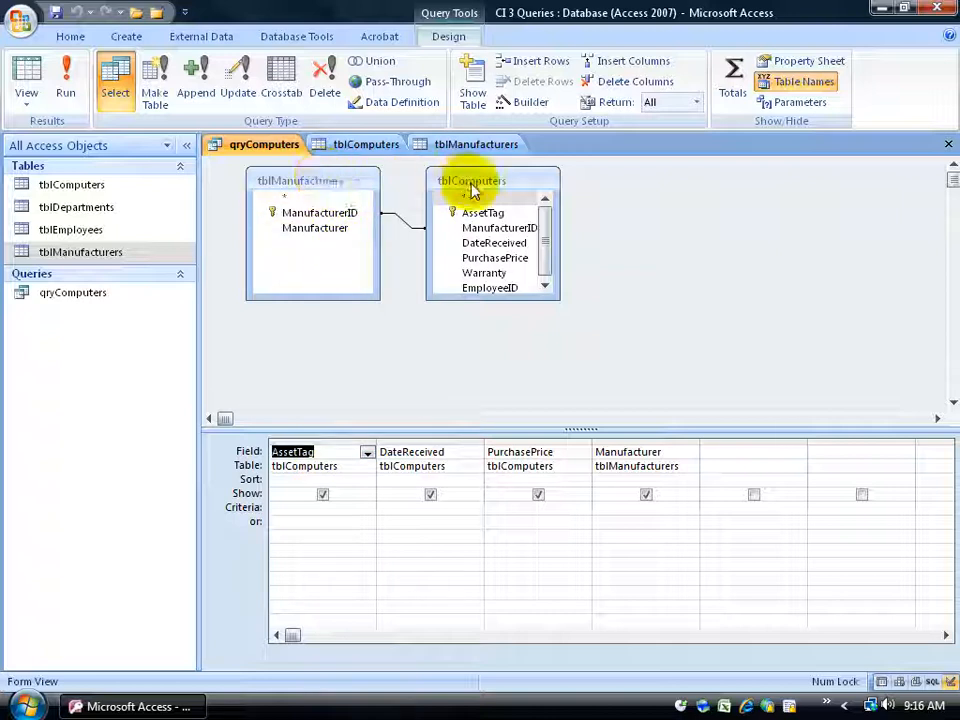
left_click(484, 371)
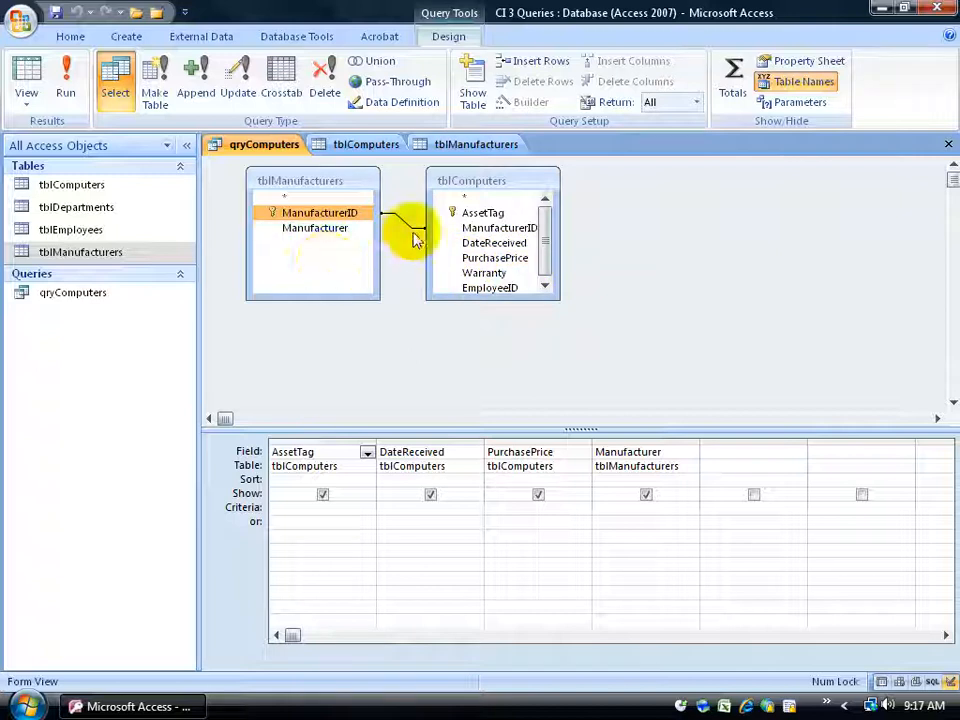
Step: Examine the database's table relationships, especially the link between tblComputers and tblManufacturers, and close the Relationships window
left_click(300, 36)
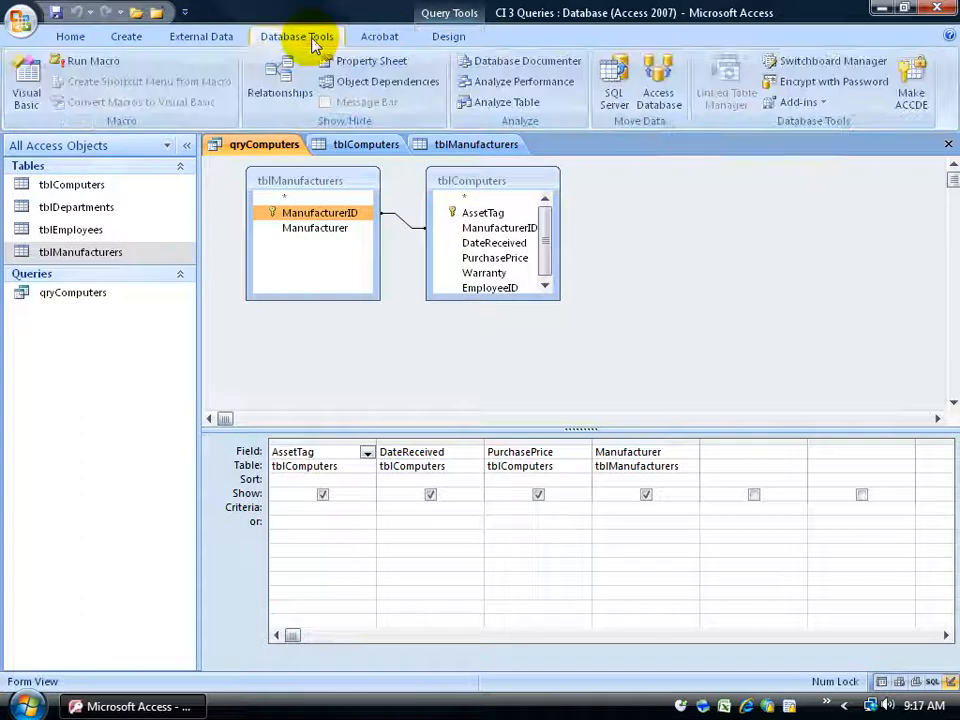
left_click(282, 72)
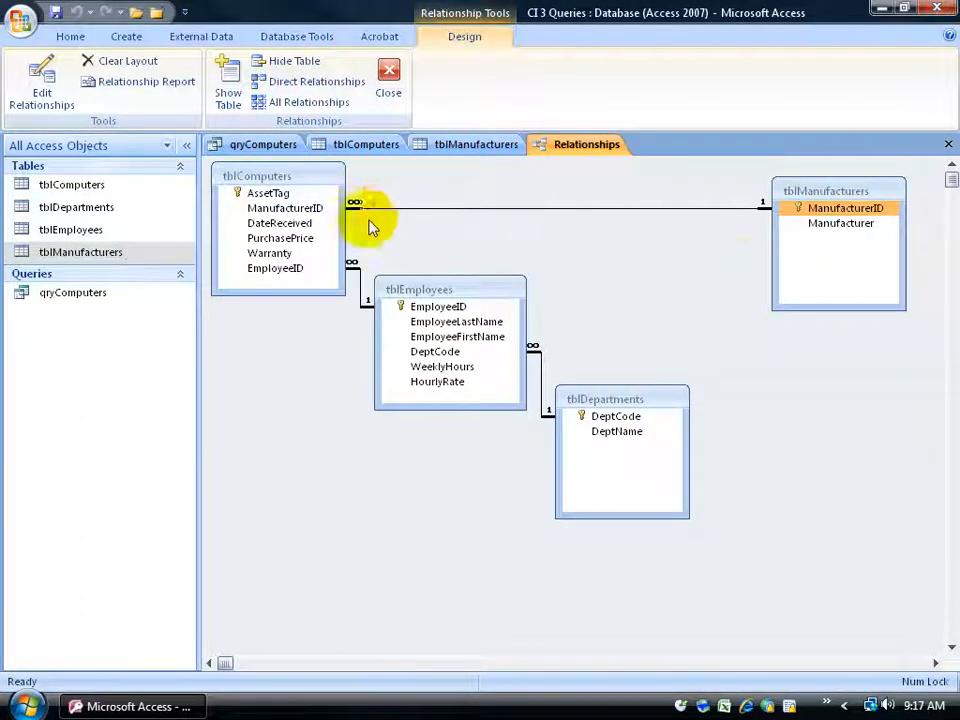
left_click(390, 76)
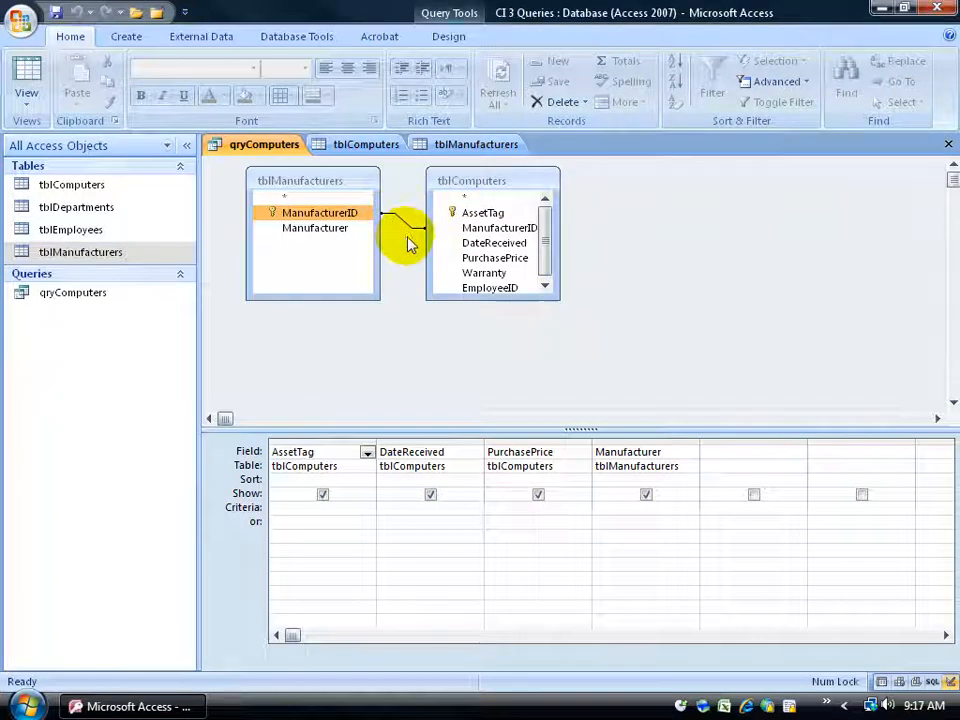